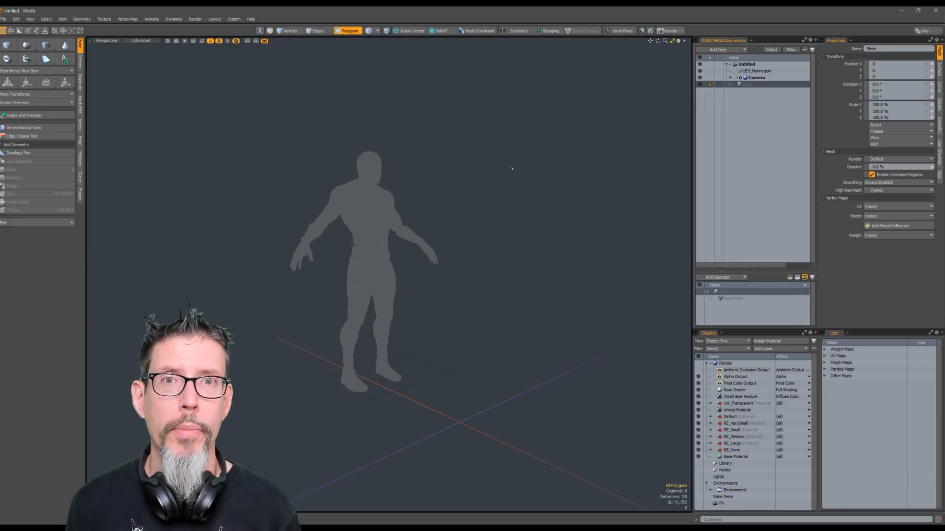
Step: Open the 3D viewport properties and review the advanced display options
key("o")
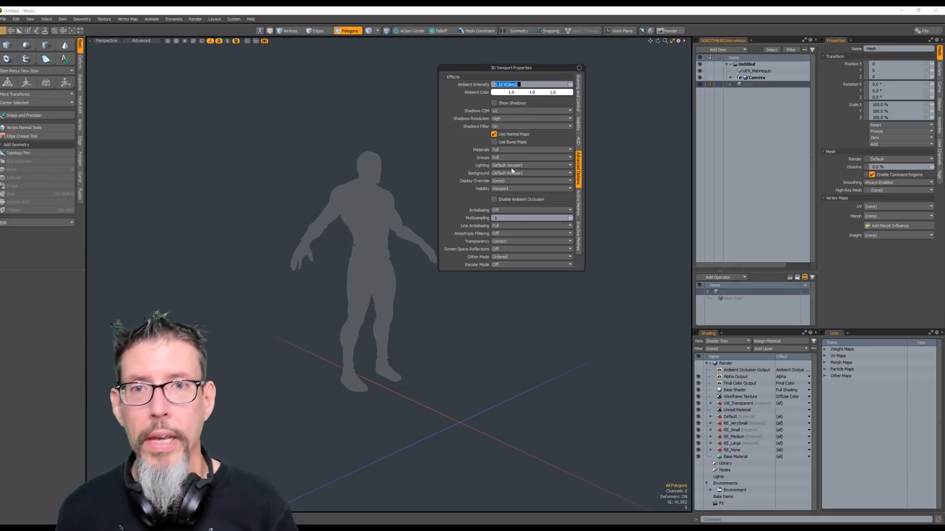
left_click_drag(523, 68, 577, 89)
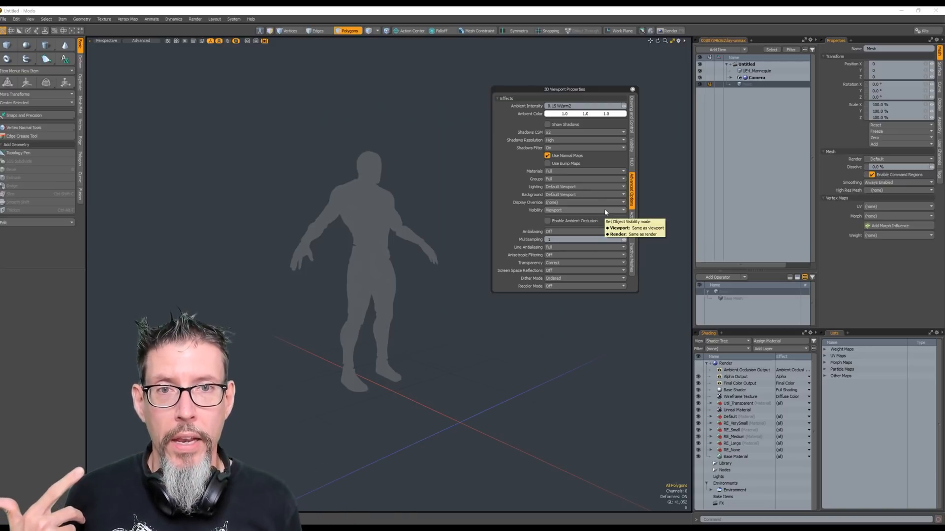
left_click_drag(537, 90, 503, 144)
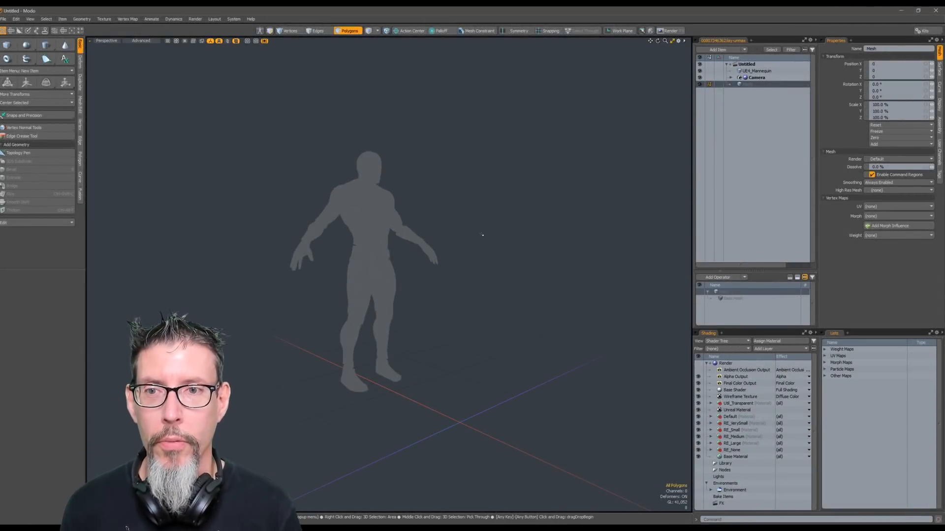
Step: Select the UE4_Mannequin mesh and show its display draw options
left_click_drag(465, 228, 521, 234, "alt")
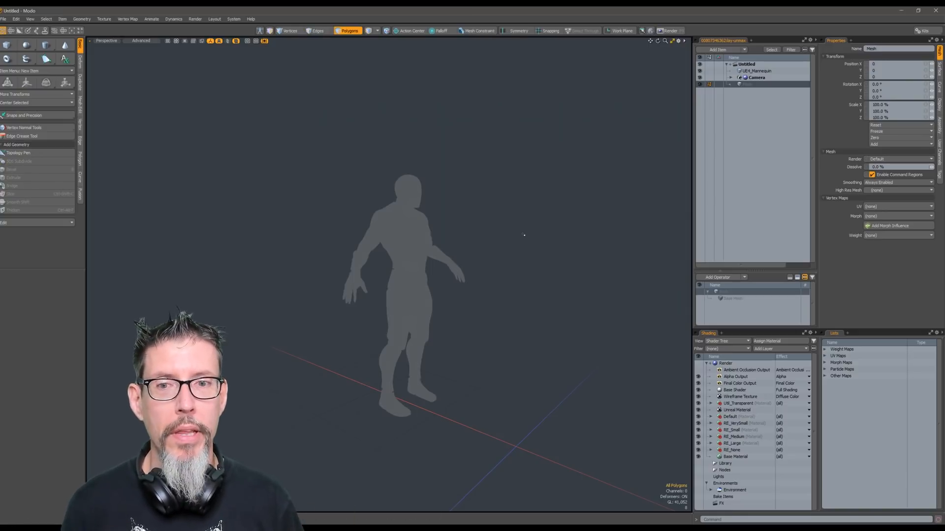
mouse_move(522, 225)
left_mouse_down("alt")
mouse_move(503, 238)
mouse_move(477, 221)
mouse_move(521, 216)
left_mouse_up("alt")
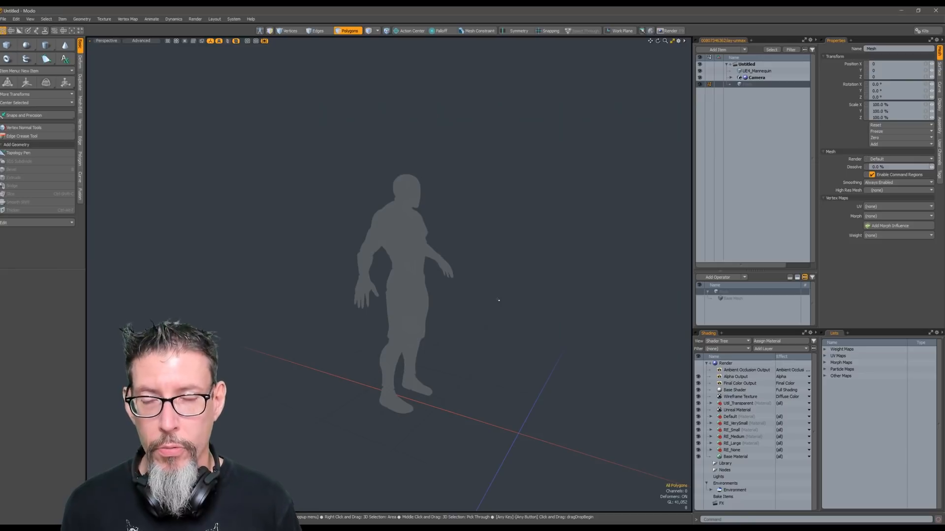
left_click_drag(512, 289, 566, 285, "alt")
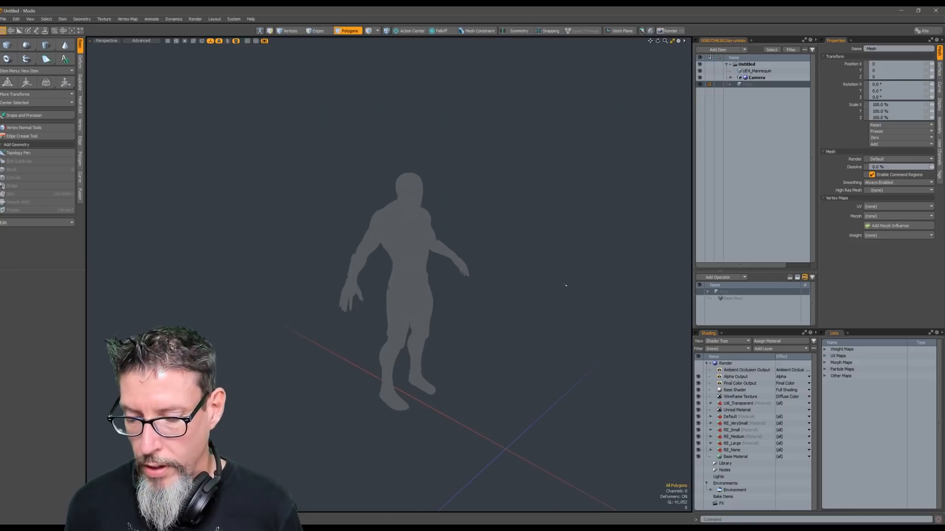
key("5")
left_click(415, 194)
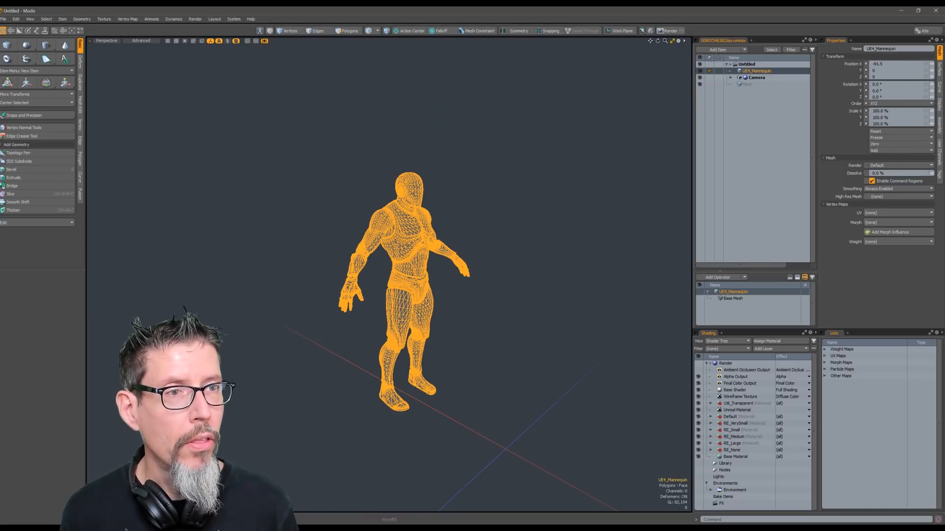
left_click(940, 104)
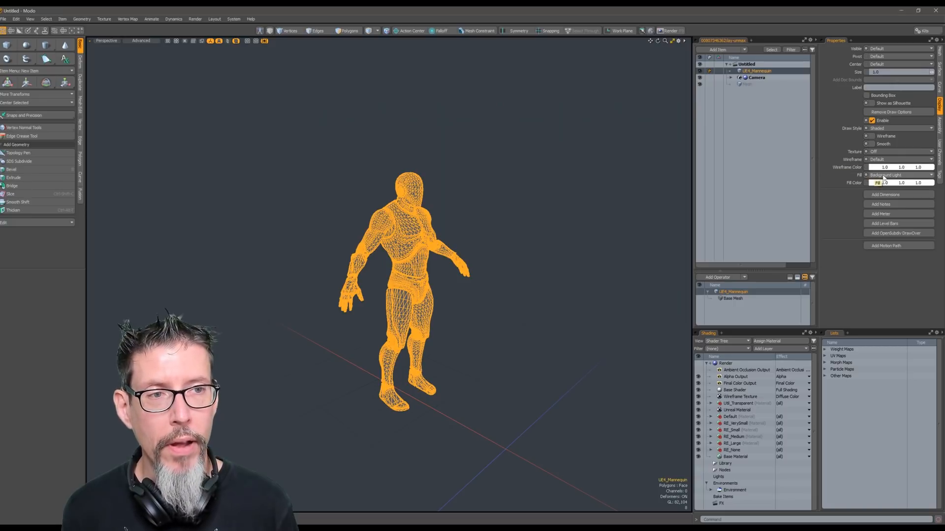
Step: Deselect the mannequin and examine its flat silhouette display from several angles and distances
left_click(489, 249)
left_click_drag(489, 249, 335, 253, "alt")
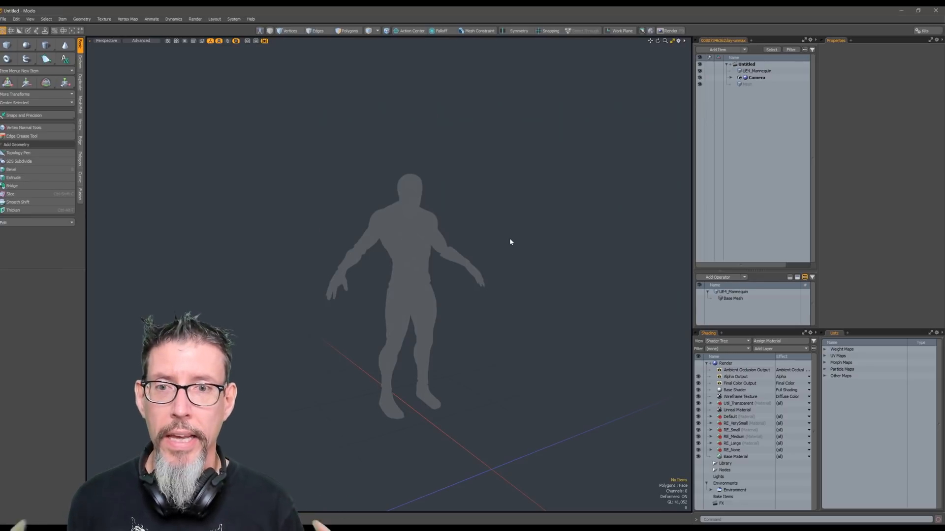
left_click_drag(509, 239, 471, 232, "alt")
scroll(468, 232, "up", 4)
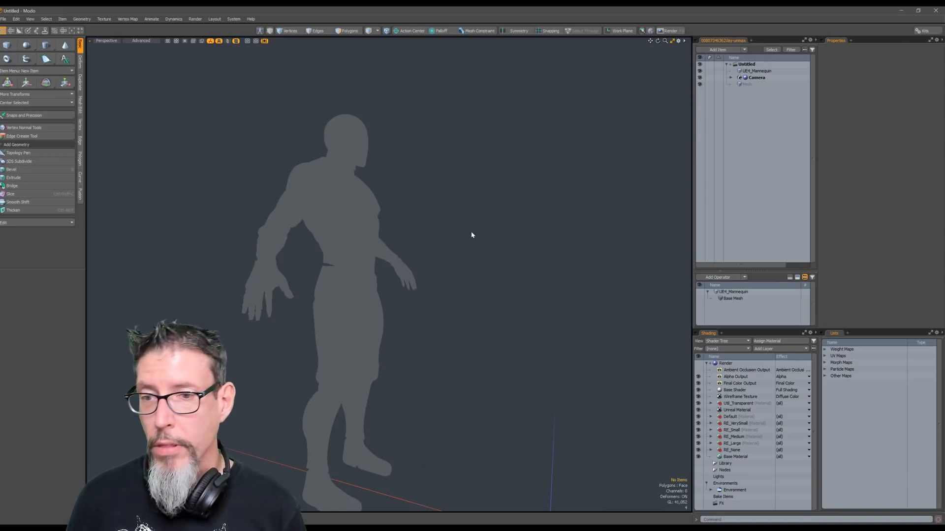
left_click_drag(471, 234, 429, 249, "alt")
scroll(449, 256, "down", 3)
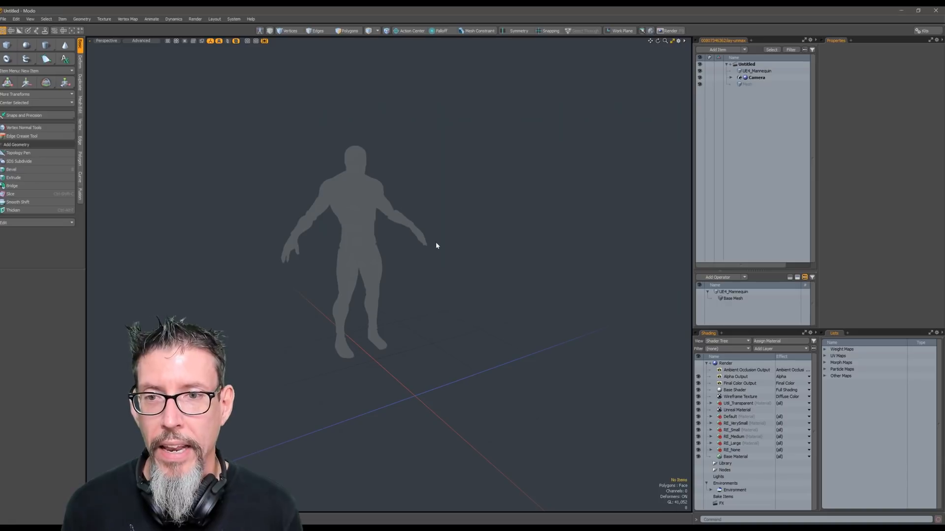
left_click_drag(433, 216, 451, 226, "alt")
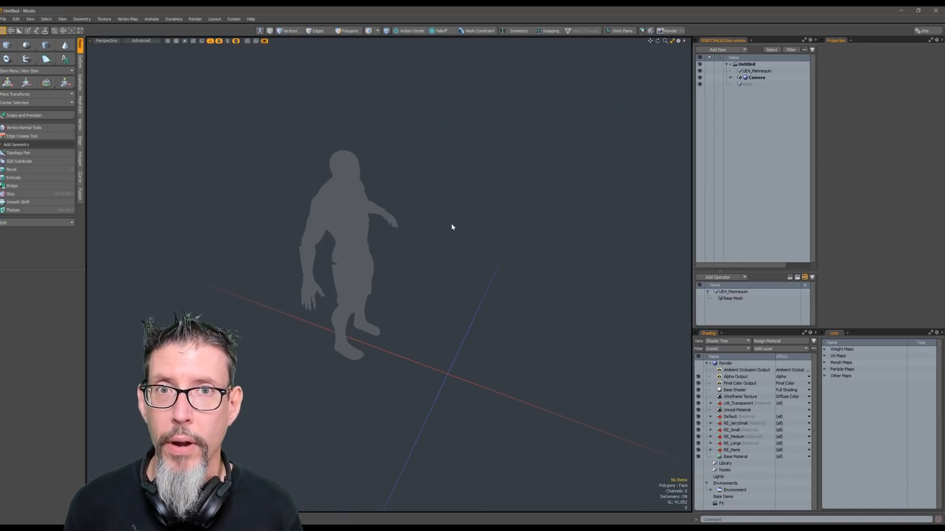
left_click_drag(451, 221, 453, 186, "alt")
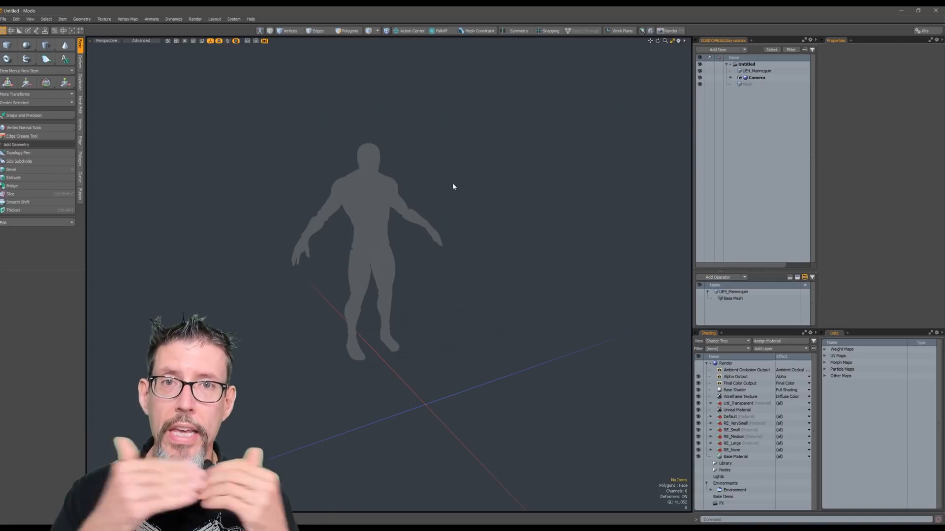
mouse_move(460, 194)
left_mouse_down("alt")
mouse_move(519, 211)
mouse_move(459, 194)
mouse_move(465, 205)
left_mouse_up("alt")
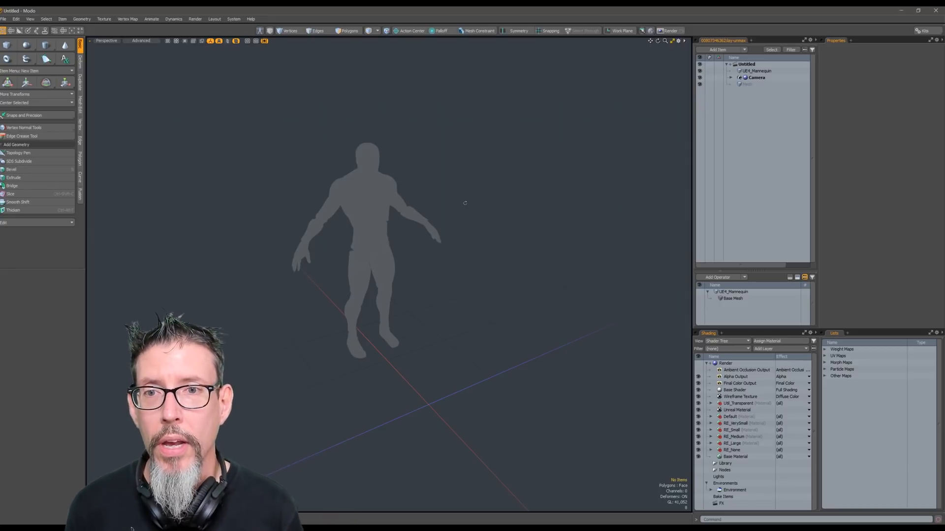
left_click_drag(465, 206, 498, 190, "alt")
left_click_drag(322, 191, 441, 139, "alt")
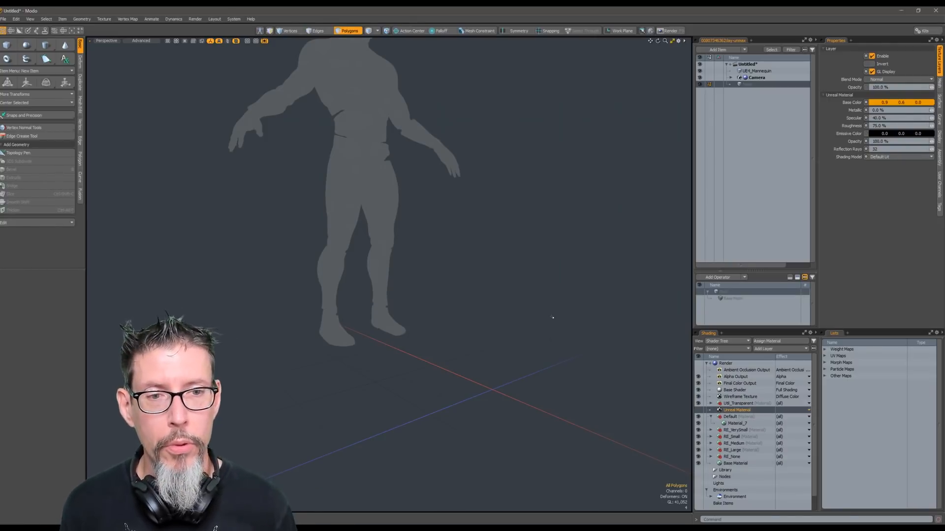
Step: Show the properties of the Default material group and of Material_7 inside it
left_click_drag(552, 318, 536, 298, "alt")
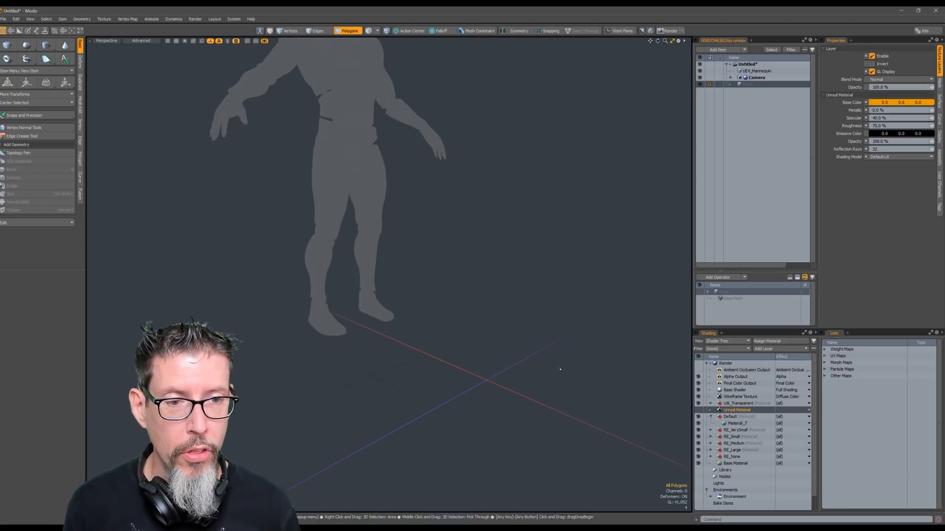
left_click(734, 418)
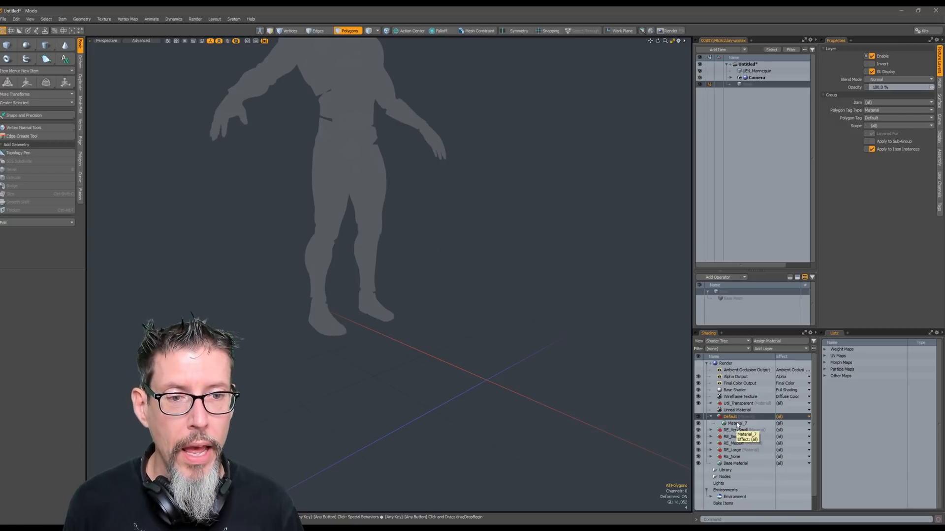
left_click(737, 423)
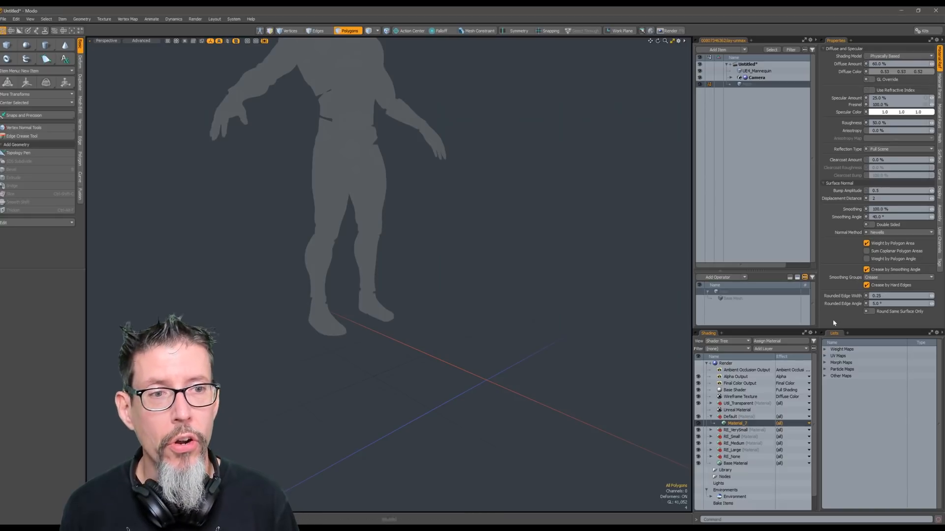
Step: Paste the copied rounded block geometry into the empty mesh layer
mouse_move(550, 292)
left_mouse_down("alt")
mouse_move(574, 281)
mouse_move(547, 290)
left_mouse_up("alt")
key("ctrl+v")
left_click(582, 248)
left_click_drag(582, 249, 598, 276, "alt")
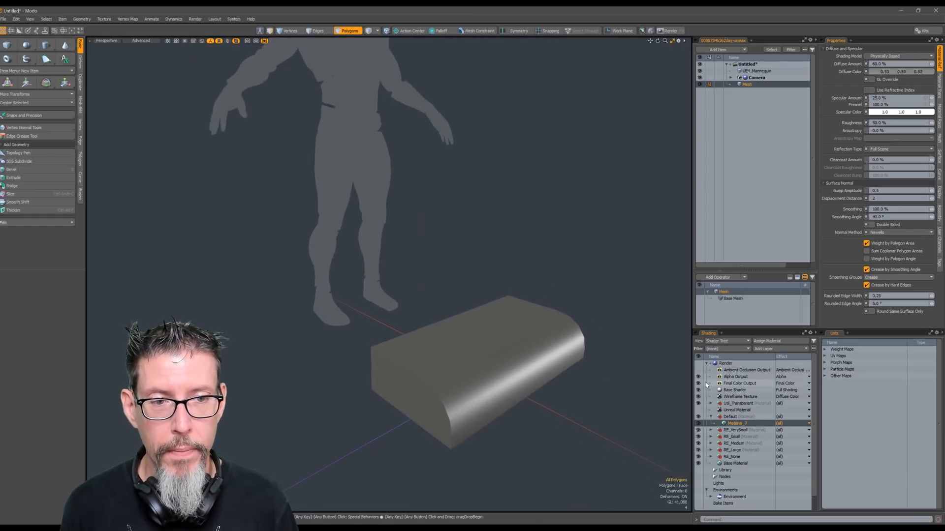
Step: Toggle the Wireframe Texture layer's visibility and preview the block with the RayGL viewport rendering
left_click(699, 396)
left_click_drag(619, 379, 619, 367, "alt")
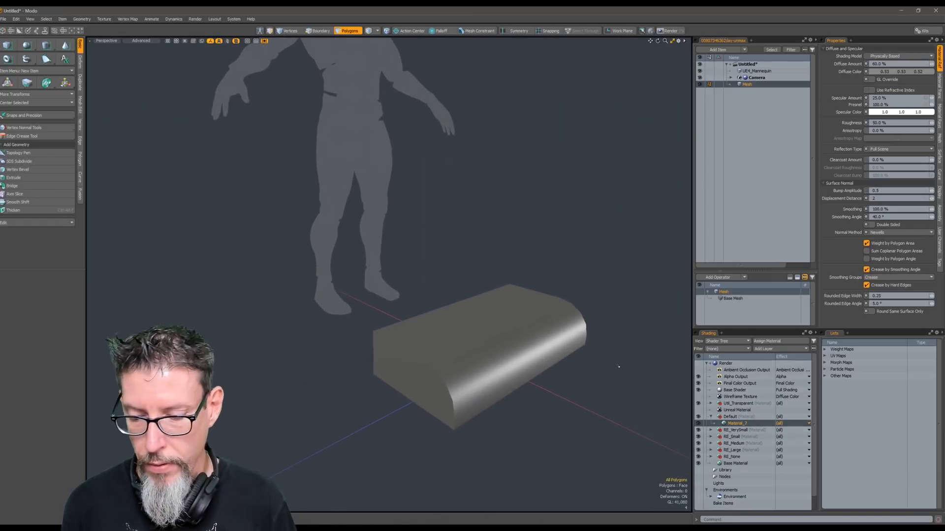
key("alt+0")
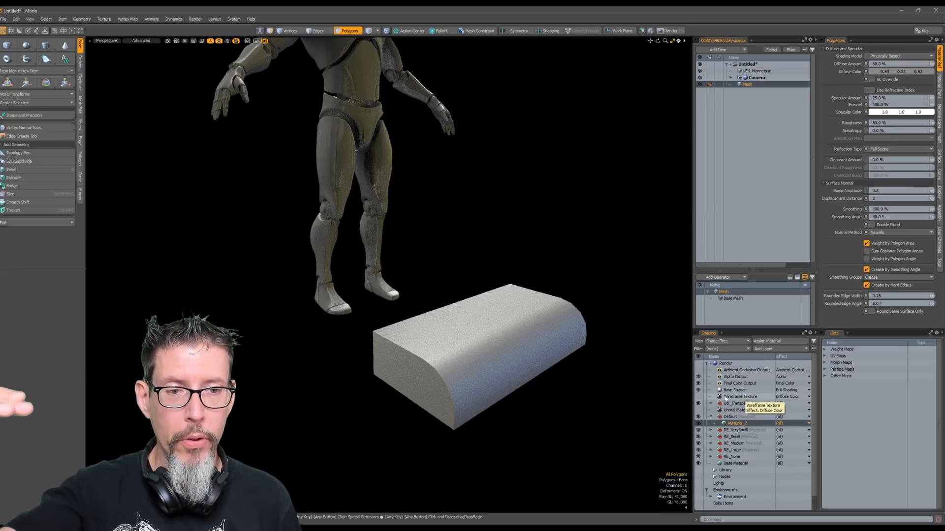
left_click(698, 396)
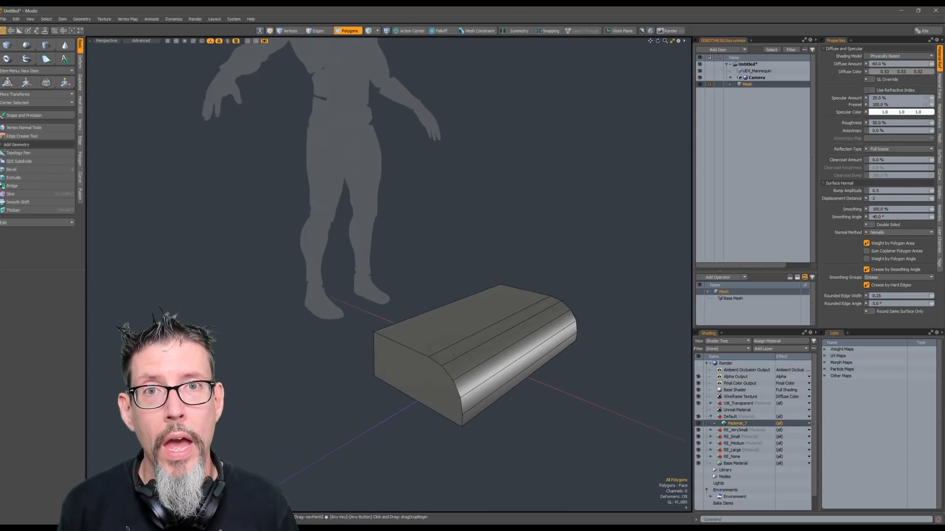
left_click_drag(595, 254, 578, 270, "alt+shift")
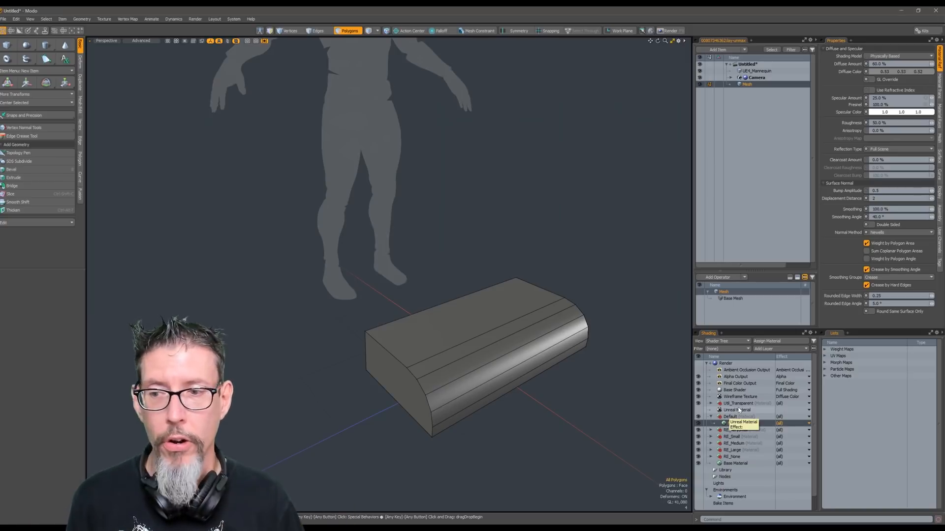
Step: Make the Unreal Material layer visible and hide the wireframe lines to check the block's shading
left_click(698, 411)
left_click_drag(509, 263, 491, 283, "alt")
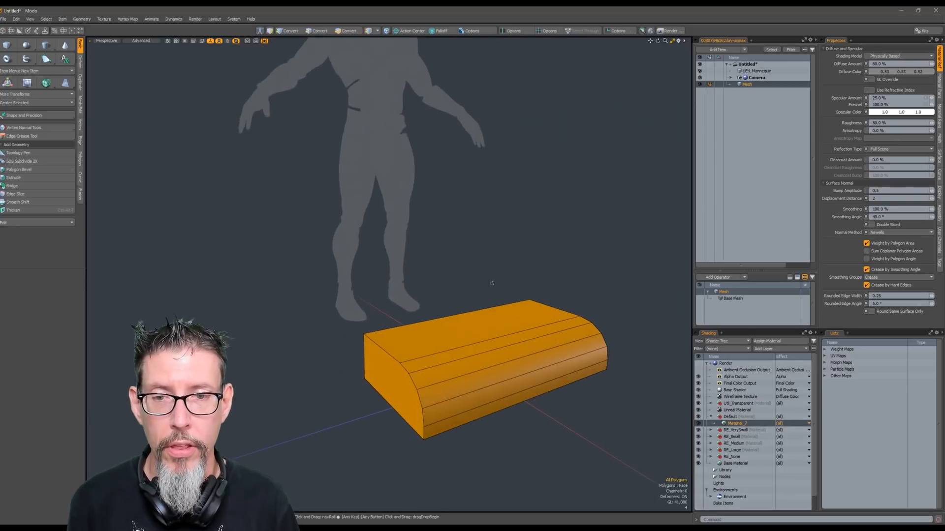
key("KP_8")
scroll(511, 357, "up", 3)
left_click_drag(511, 357, 492, 413, "alt")
left_click_drag(492, 413, 512, 393, "ctrl+alt")
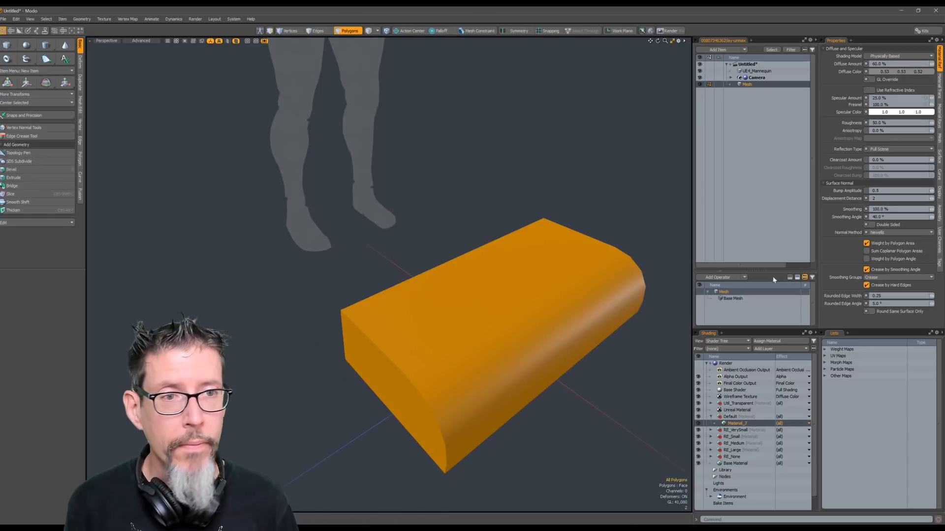
Step: Show the Unreal Material layer's properties and display the wireframe lines on the block again
left_click(736, 410)
left_click_drag(529, 345, 531, 324, "alt")
left_click_drag(532, 324, 551, 332, "ctrl+alt")
left_click_drag(551, 332, 514, 339, "ctrl+alt")
left_click_drag(515, 340, 453, 332, "alt")
key("F4")
left_click_drag(453, 332, 593, 351, "alt")
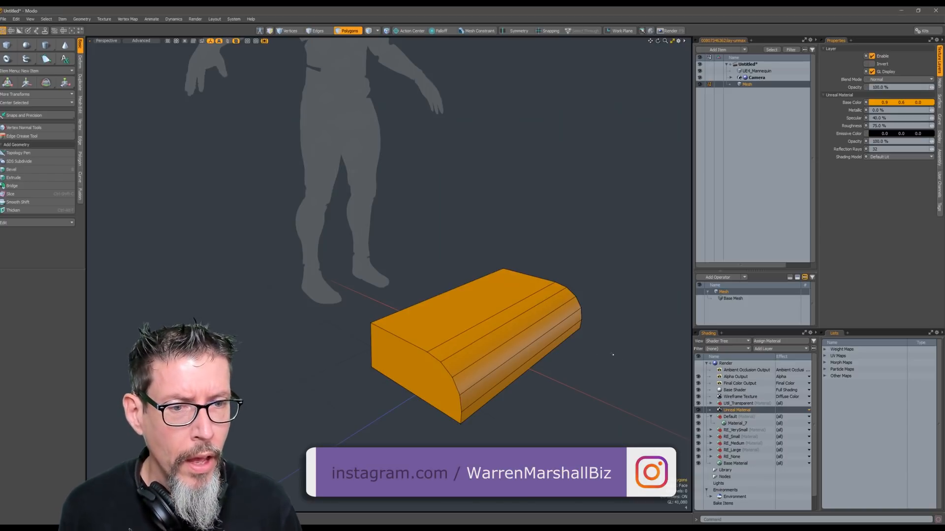
Step: Collapse the Default material group in the shader tree
left_click(711, 416)
left_click_drag(664, 375, 615, 356, "alt")
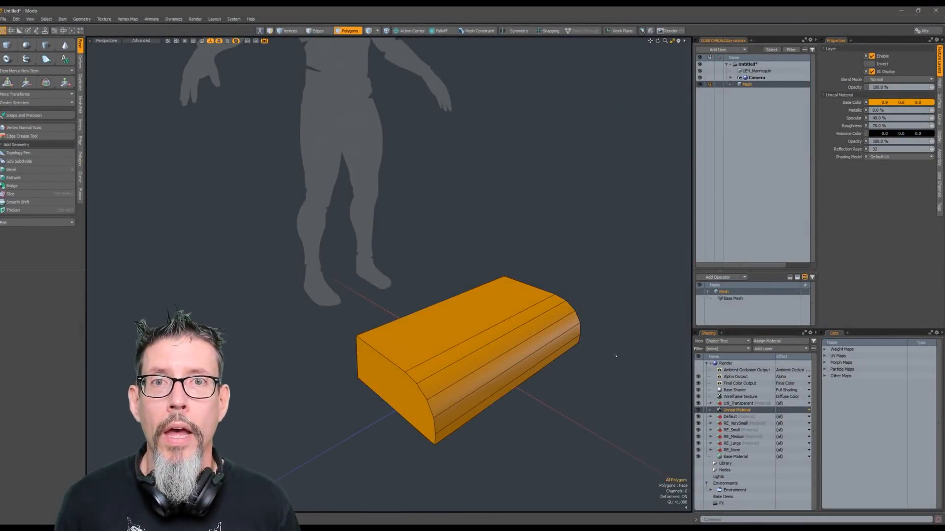
left_click_drag(626, 274, 590, 271, "alt")
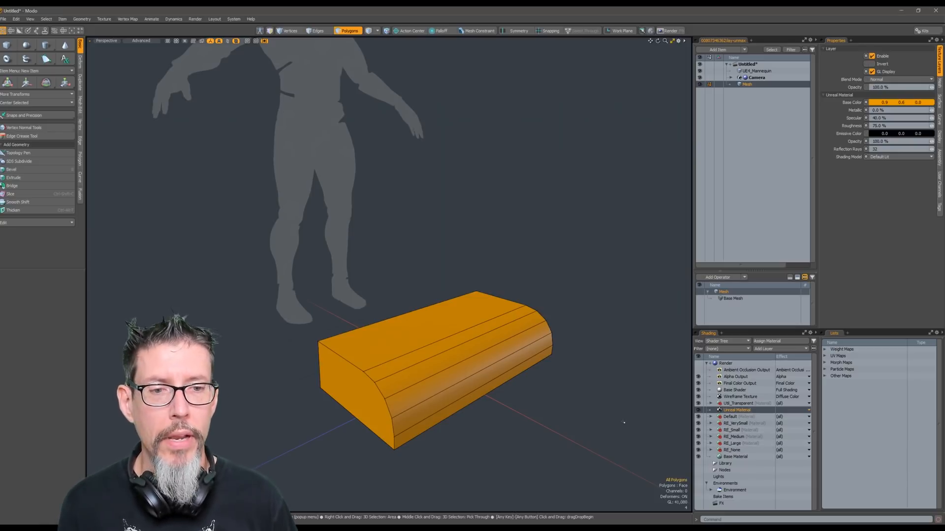
Step: Expand the RE_Large, RE_Medium and RE_Small groups and compare the rounded edge widths of their materials
left_click(710, 444)
left_click(710, 437)
left_click(711, 430)
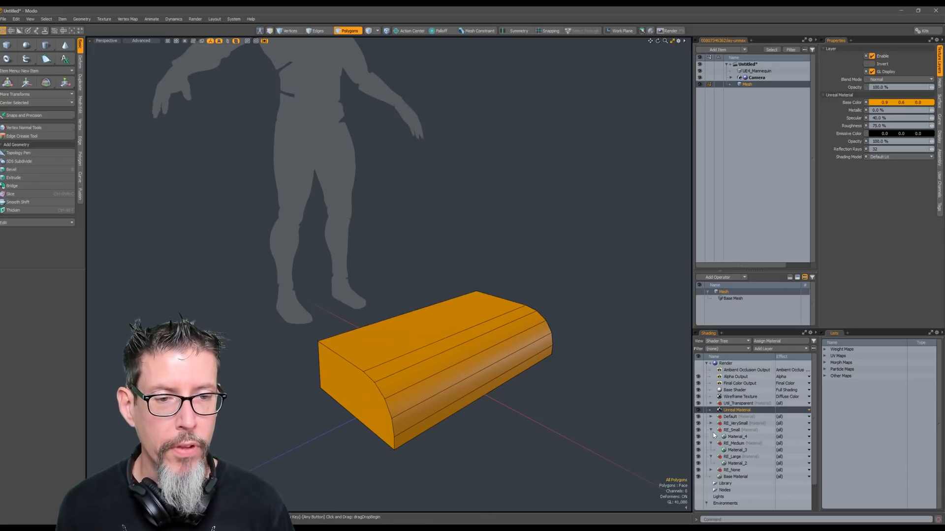
left_click(738, 464)
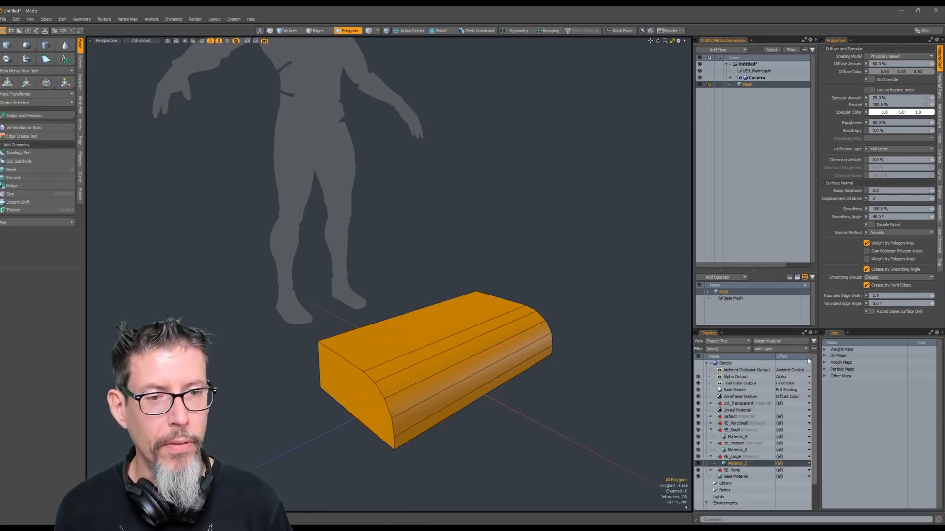
left_click(731, 450)
left_click(738, 437)
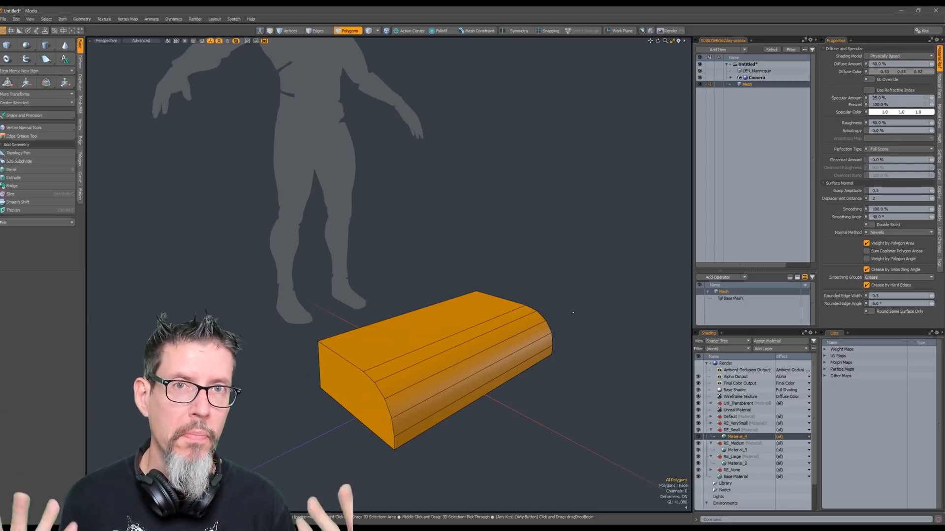
Step: Select all connected polygons of the block
left_click_drag(550, 237, 548, 256, "alt")
scroll(546, 256, "down", 4)
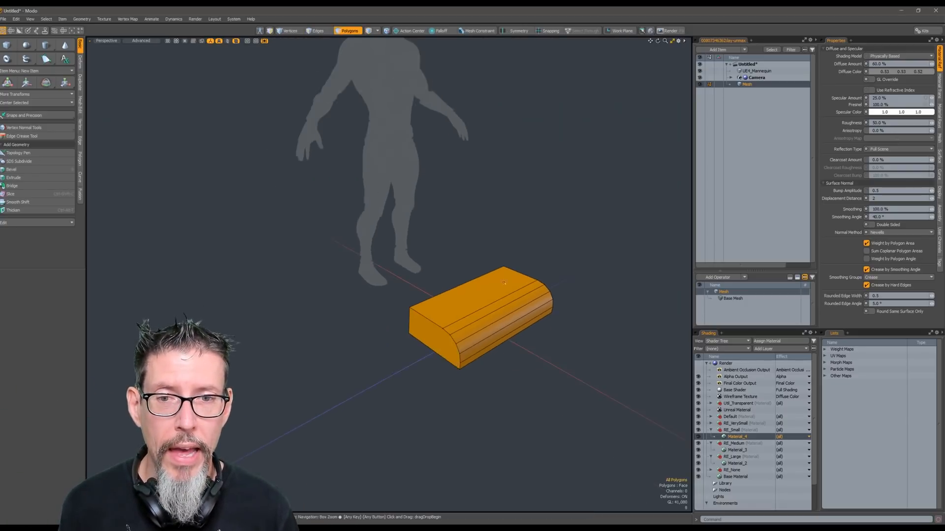
scroll(505, 283, "up", 4)
left_click(463, 316)
mouse_move(507, 283)
left_mouse_down("alt")
mouse_move(462, 290)
mouse_move(482, 297)
mouse_move(501, 278)
left_mouse_up("alt")
double_click(462, 316)
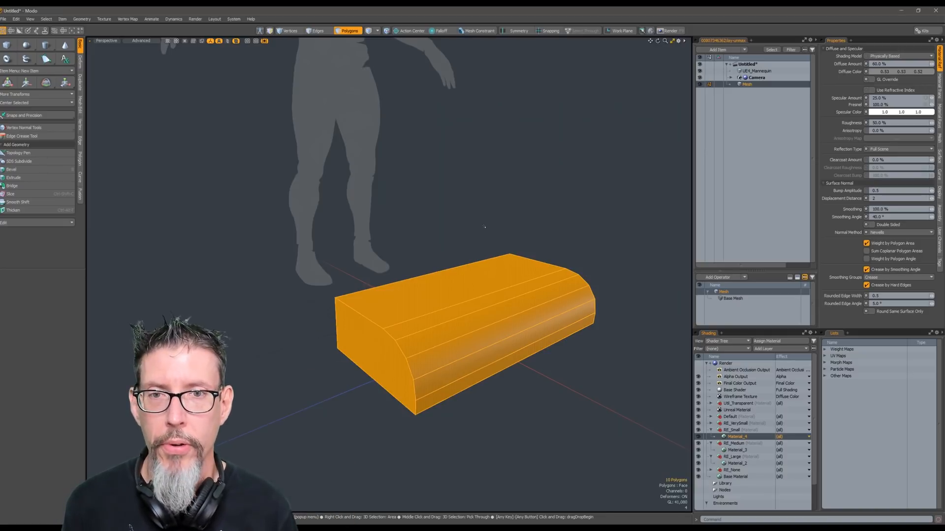
Step: Open the Set Material dialog for the selected block polygons and cancel it without applying a material
key("m")
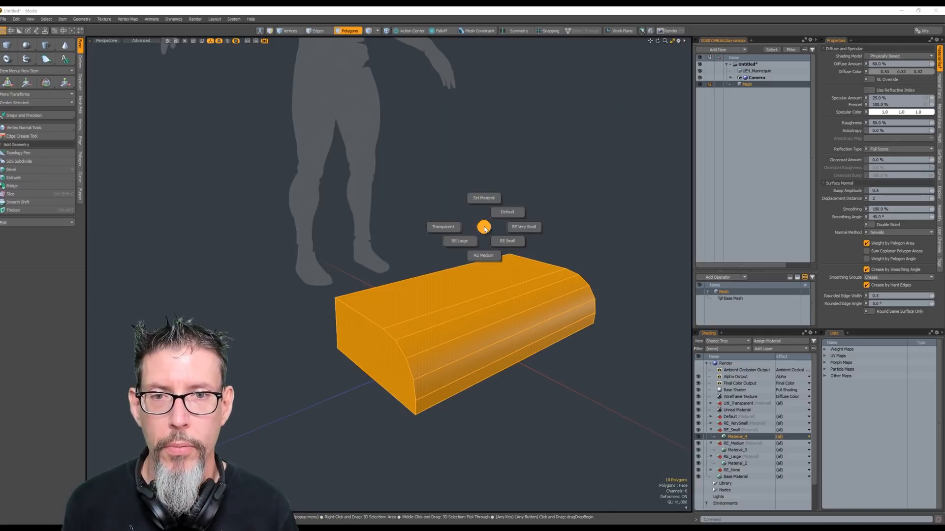
left_click(485, 199)
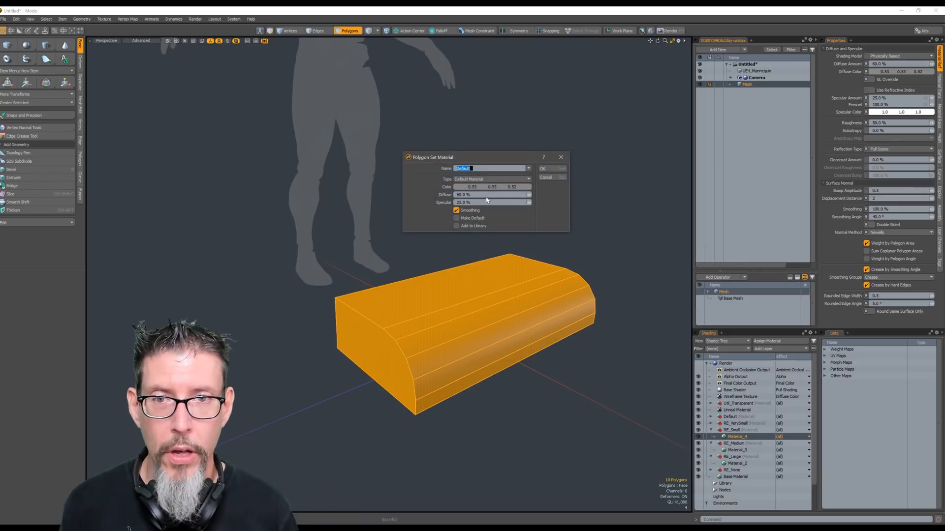
left_click(561, 178)
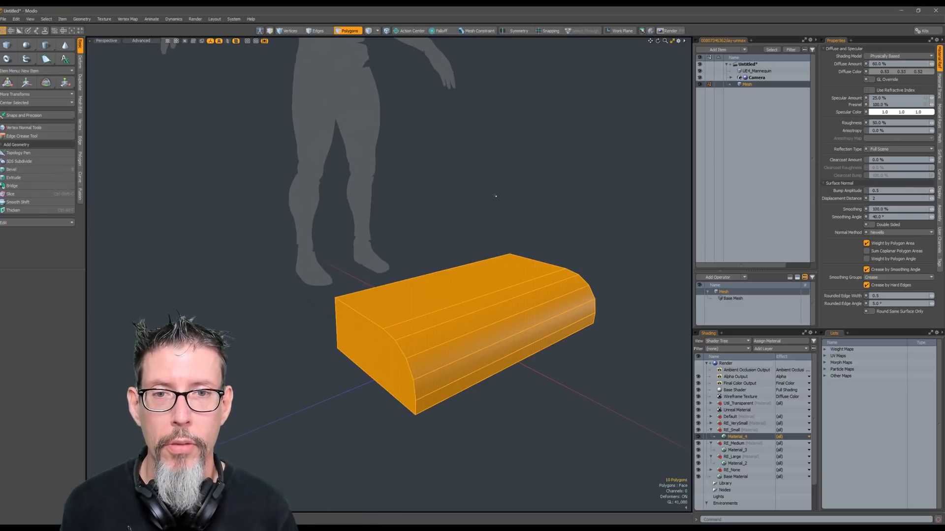
Step: Assign the RE Large material to the block, clear the selection and preview its rounded edges in the ray-traced viewport
key("m")
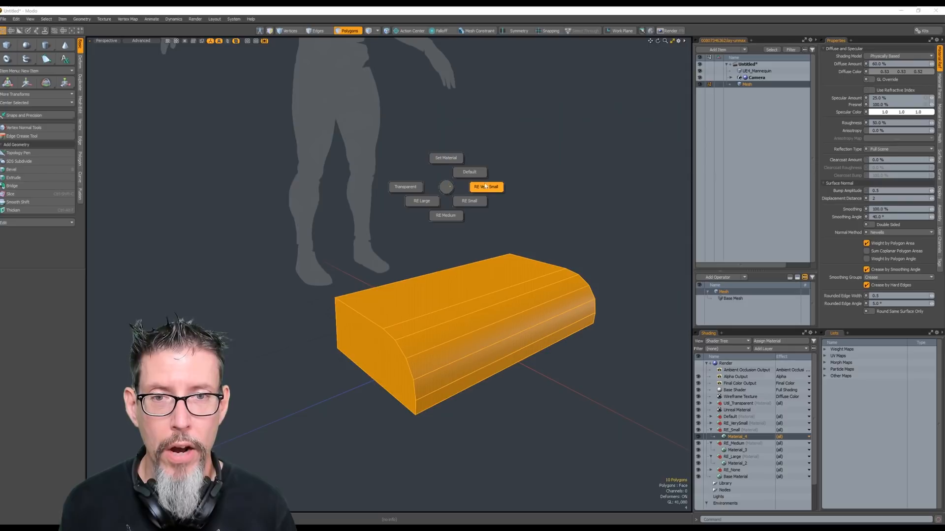
left_click(429, 207)
left_click(436, 235)
key("alt+r")
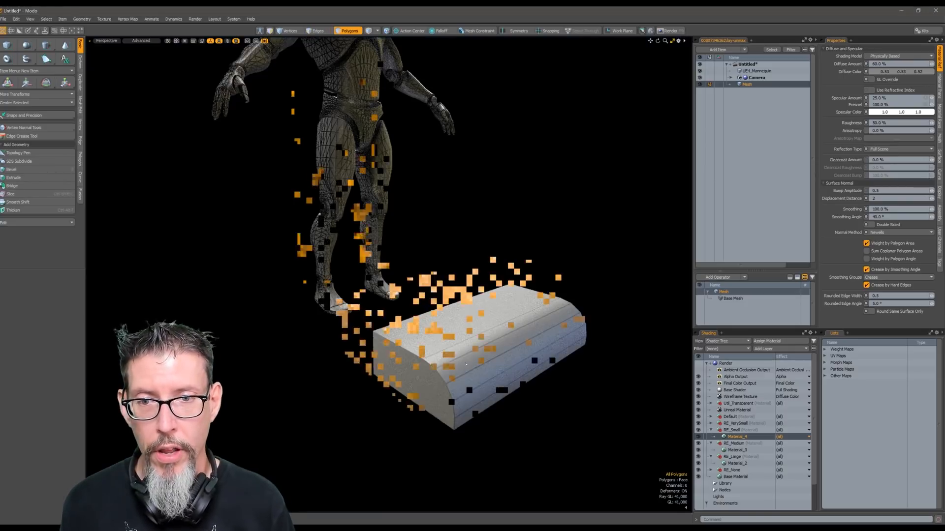
scroll(417, 340, "up", 2)
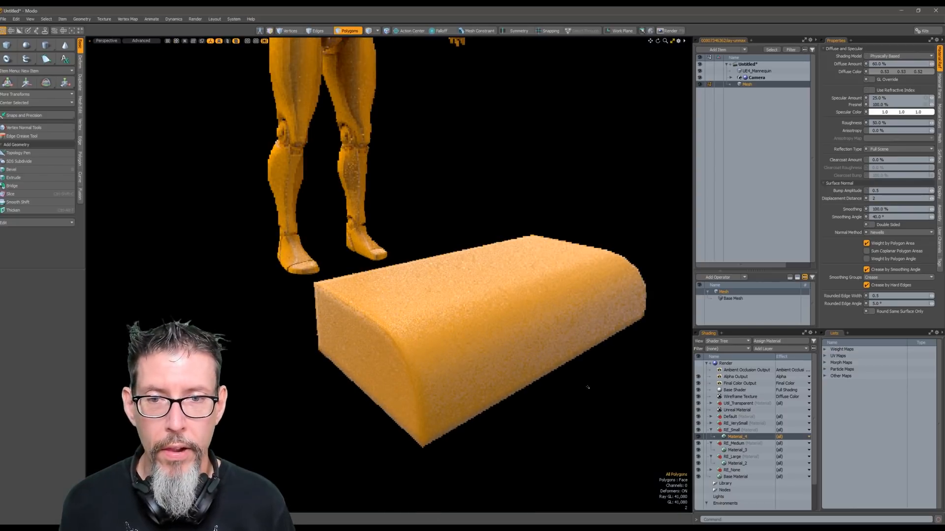
Step: Assign the RE Small material to the block and switch the viewport back from the ray-traced preview
key("m")
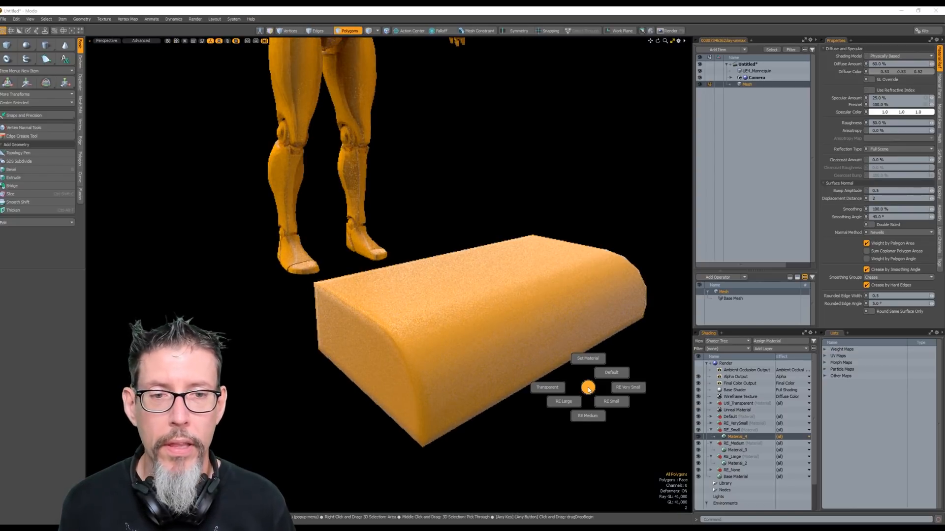
left_click(609, 406)
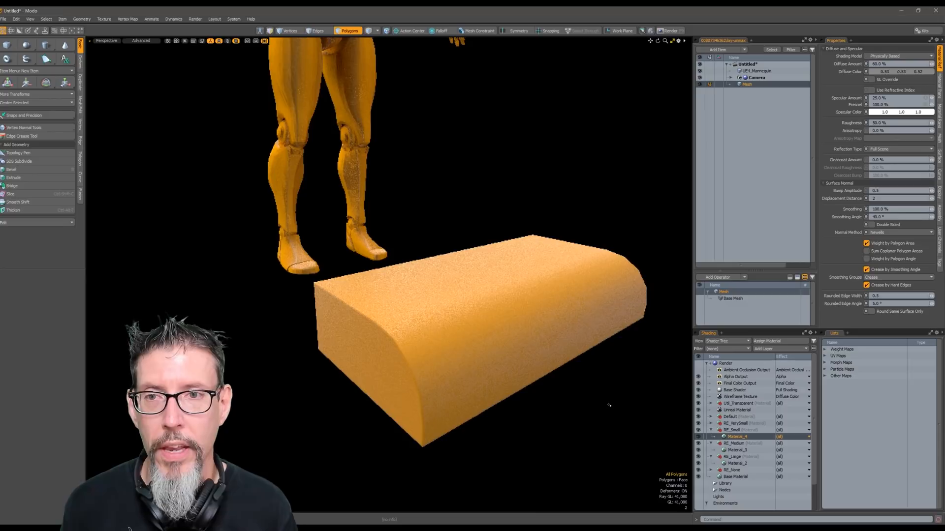
key("ctrl+8")
scroll(521, 320, "down", 3)
mouse_move(522, 305)
left_mouse_down("alt")
mouse_move(517, 320)
mouse_move(478, 321)
mouse_move(433, 278)
left_mouse_up("alt")
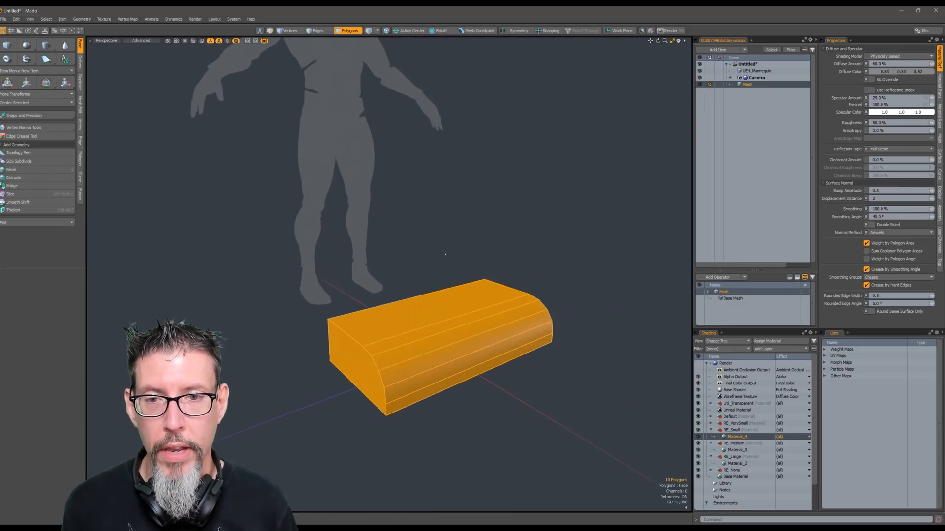
Step: Add a cube primitive as a separate mesh at the end of the block
left_click(8, 45)
left_click_drag(635, 293, 593, 315, "alt")
left_click_drag(593, 315, 502, 320, "alt+shift")
key("n")
left_click_drag(502, 320, 387, 296, "alt")
key("q")
Step: Select all of the cube's polygons and move them about 14.6 along Z
double_click(463, 270)
left_click_drag(463, 269, 442, 295, "alt")
key("w")
mouse_move(501, 302)
left_mouse_down()
mouse_move(460, 304)
mouse_move(514, 301)
left_mouse_up()
Step: Assign the Transparent material to the cube, drop the Move tool and view the block through it
key("m")
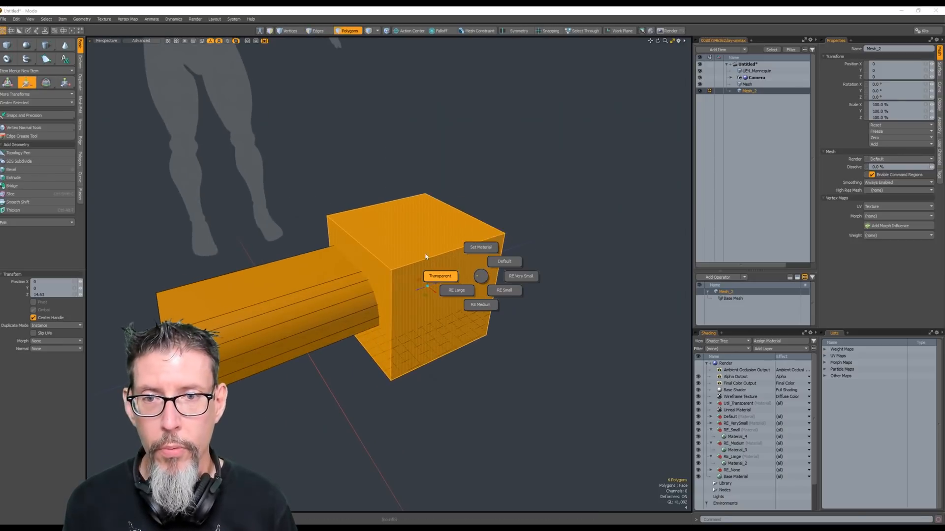
left_click(443, 278)
left_click(559, 297)
key("q")
left_click_drag(576, 279, 525, 264, "alt")
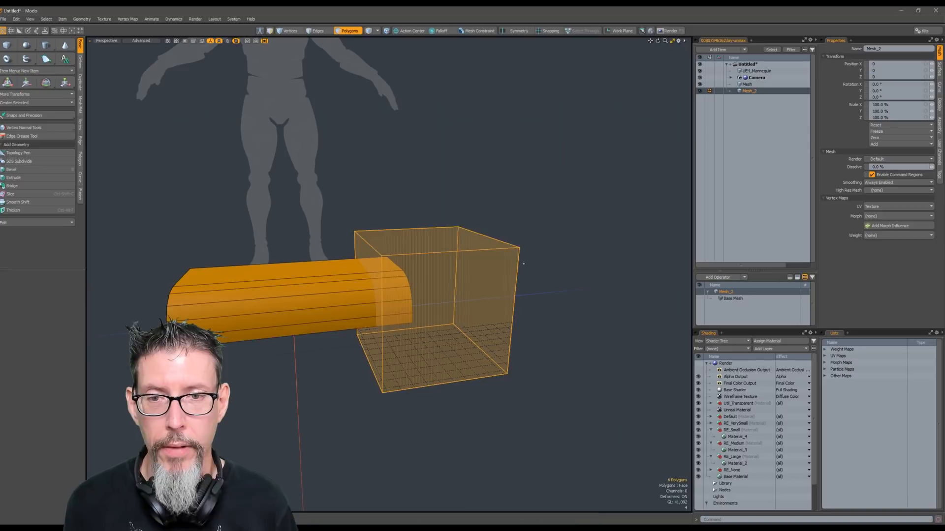
left_click(525, 263)
Step: Move the transparent cube along the block's length and drop the Move tool
left_click(370, 268)
key("w")
left_click_drag(443, 231, 272, 238, "ctrl")
left_click_drag(405, 209, 444, 246, "alt")
scroll(410, 223, "down", 5)
key("q")
key("Escape")
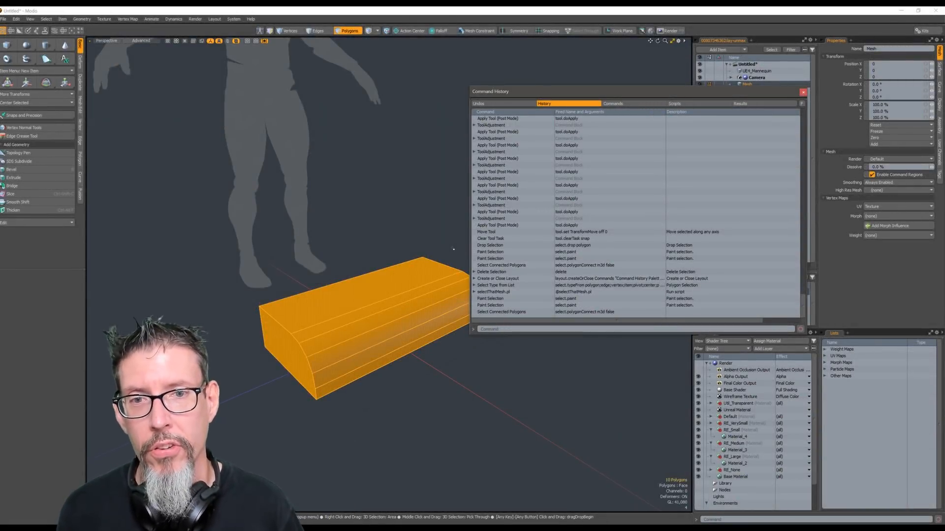
Step: Assign the RE Large material to the selected block polygons
left_click_drag(379, 173, 386, 177, "alt")
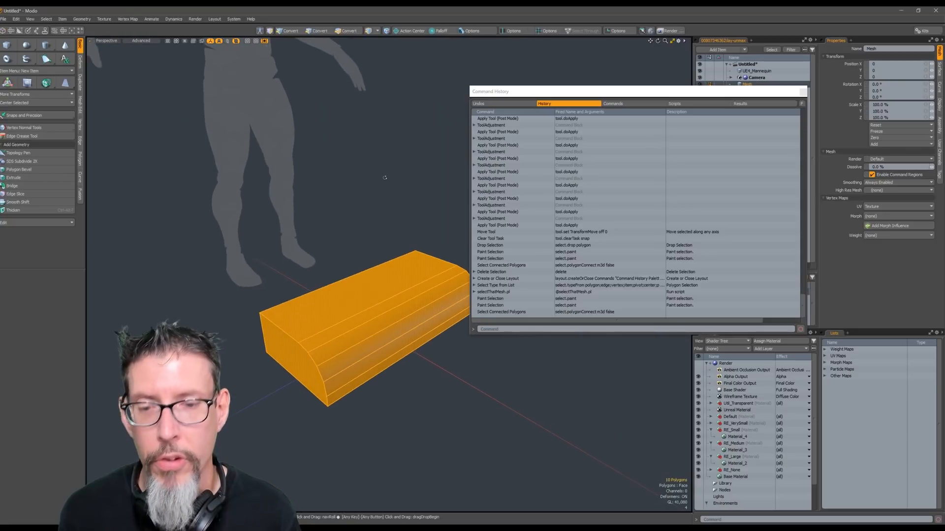
key("m")
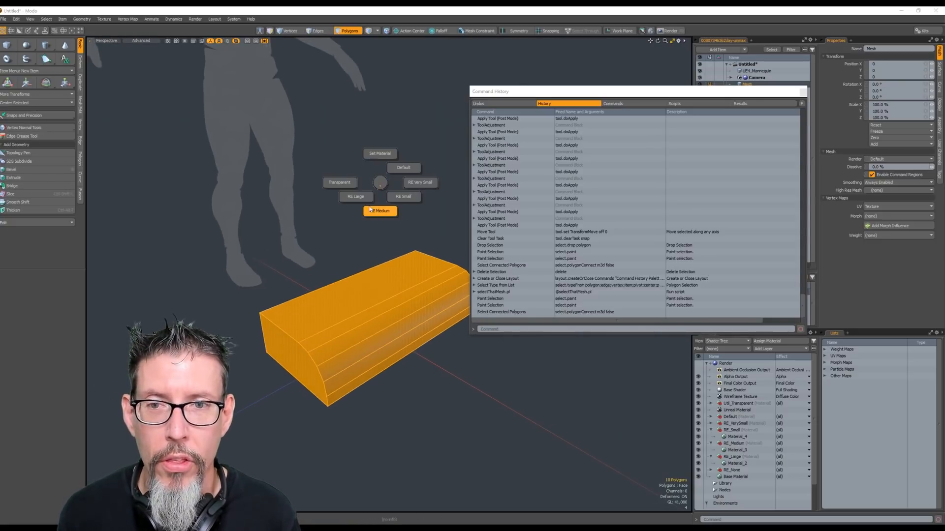
left_click(359, 197)
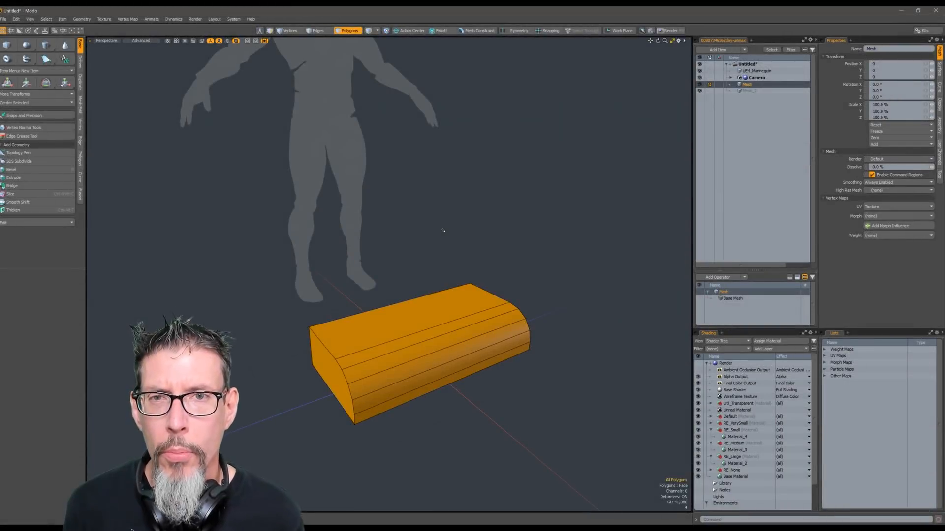
scroll(444, 231, "down", 5)
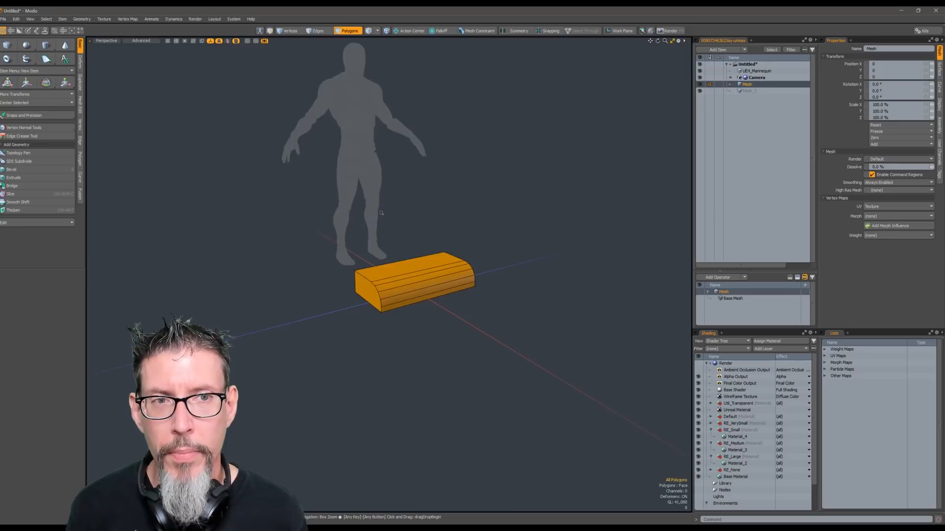
scroll(438, 224, "up", 3)
left_click_drag(426, 213, 401, 272, "alt+shift")
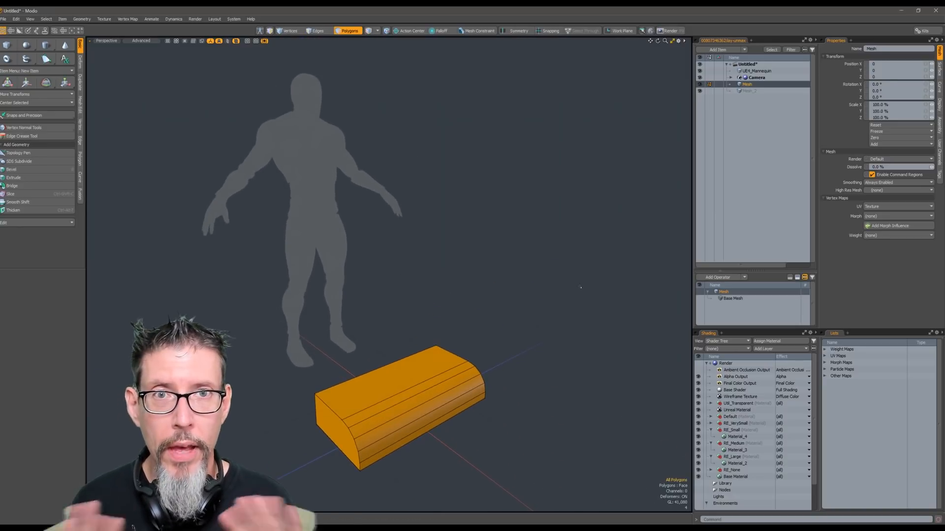
left_click_drag(581, 287, 555, 274, "alt")
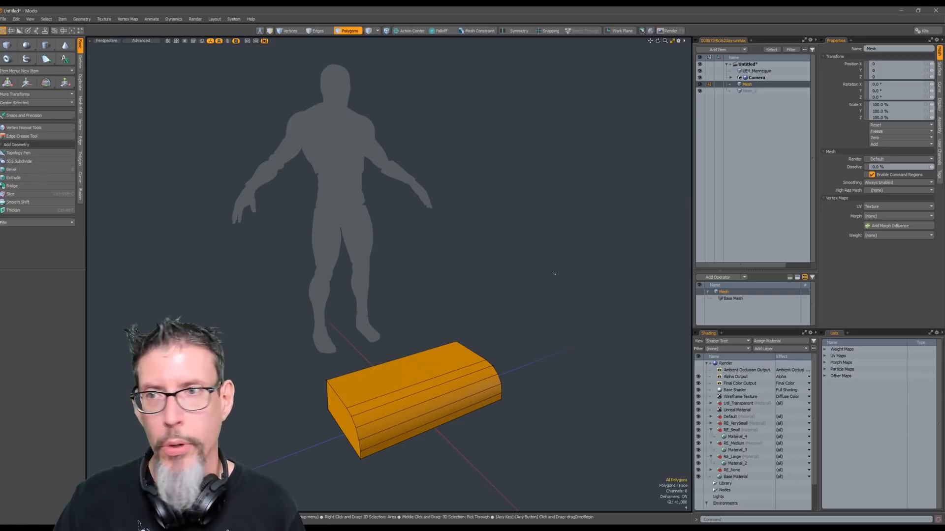
Step: Select the Environment item under Environments in the shader tree and make it visible to the camera
scroll(719, 472, "down", 1)
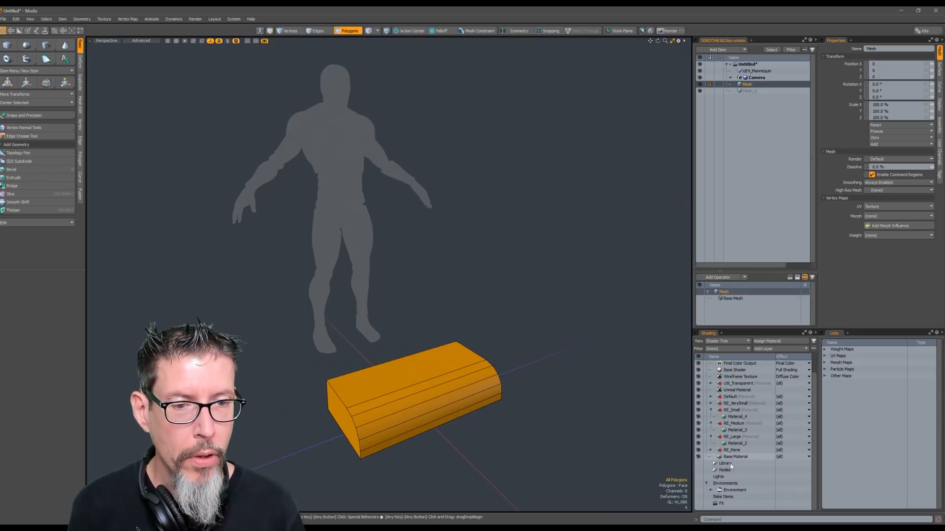
left_click(708, 483)
left_click(708, 490)
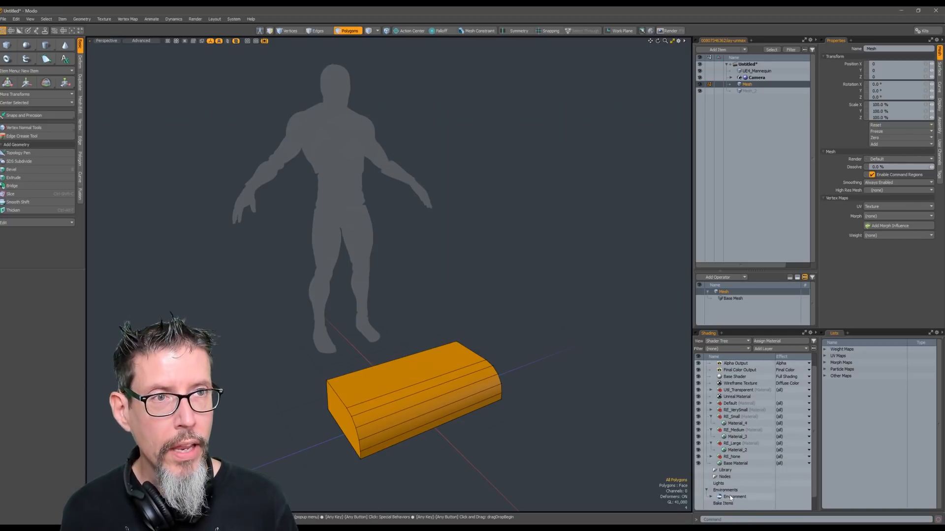
left_click(731, 498)
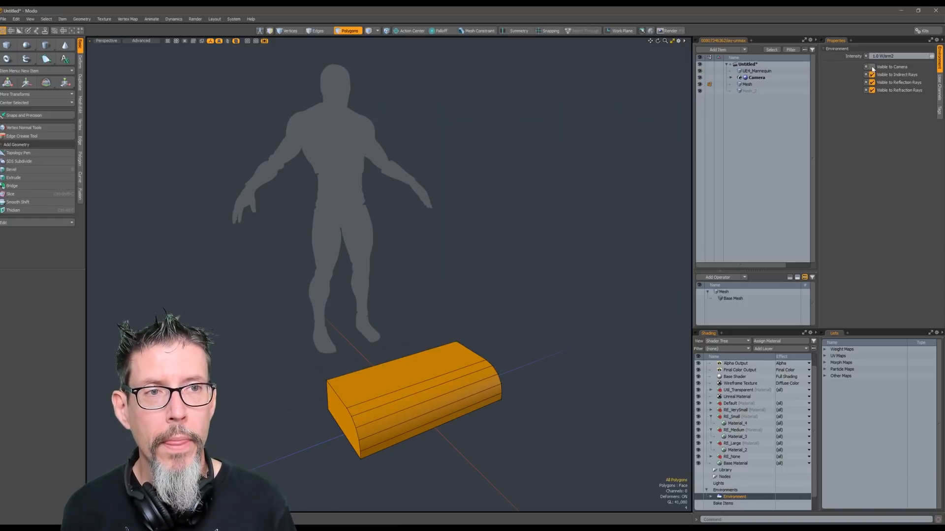
left_click(872, 68)
Step: Preview the mannequin and block in the ray-traced viewport and turn off the environment's Visible to Camera option
left_click_drag(571, 205, 557, 232, "alt")
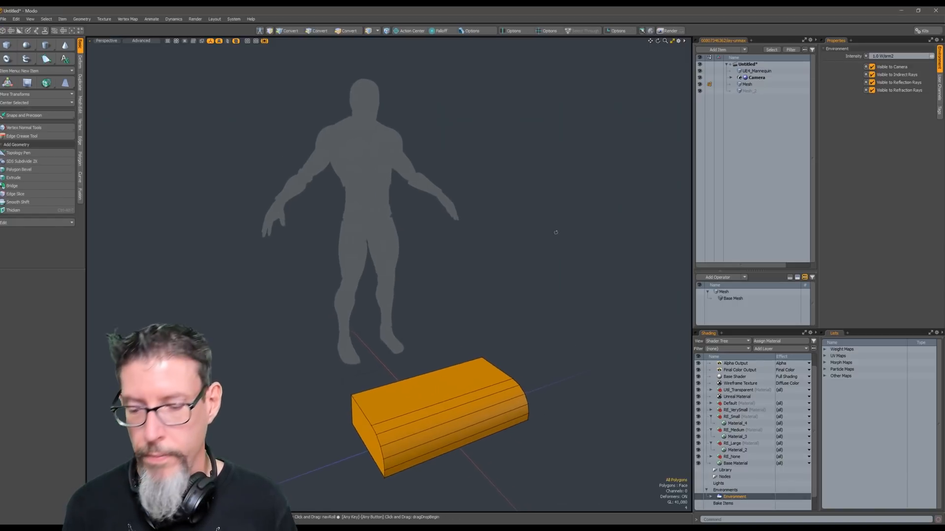
key("shift+F8")
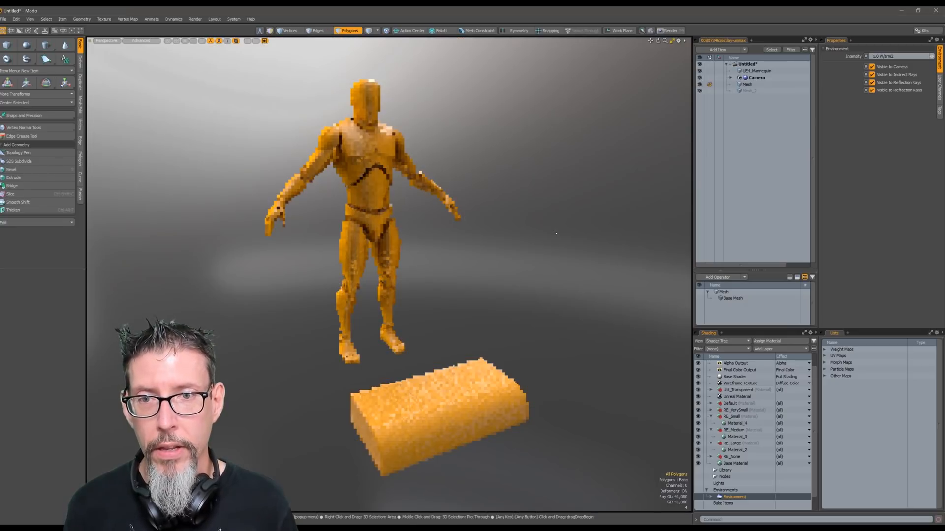
left_click_drag(556, 234, 424, 257, "alt")
left_click_drag(350, 238, 406, 246, "alt")
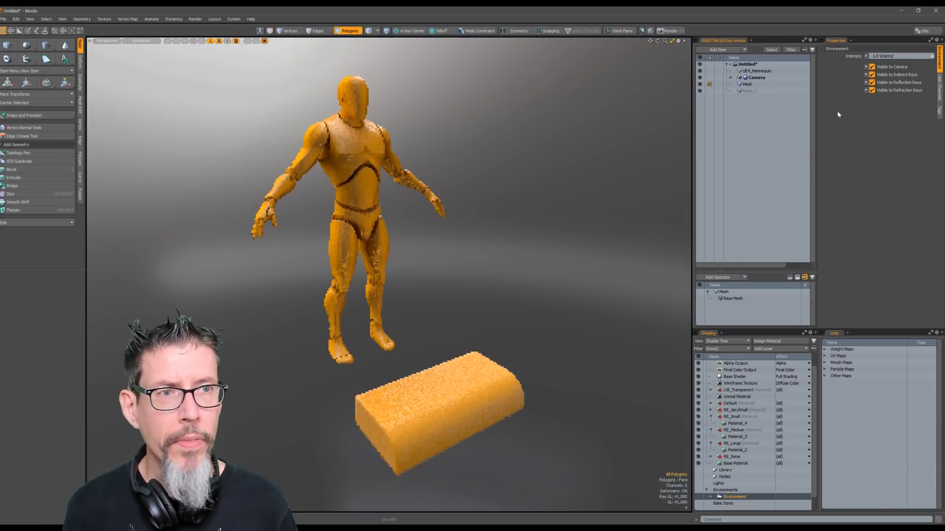
left_click(872, 67)
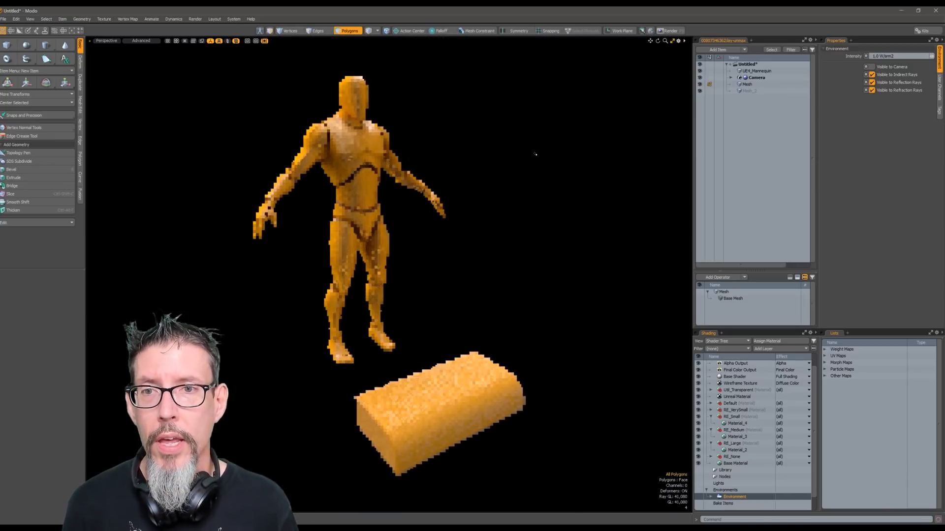